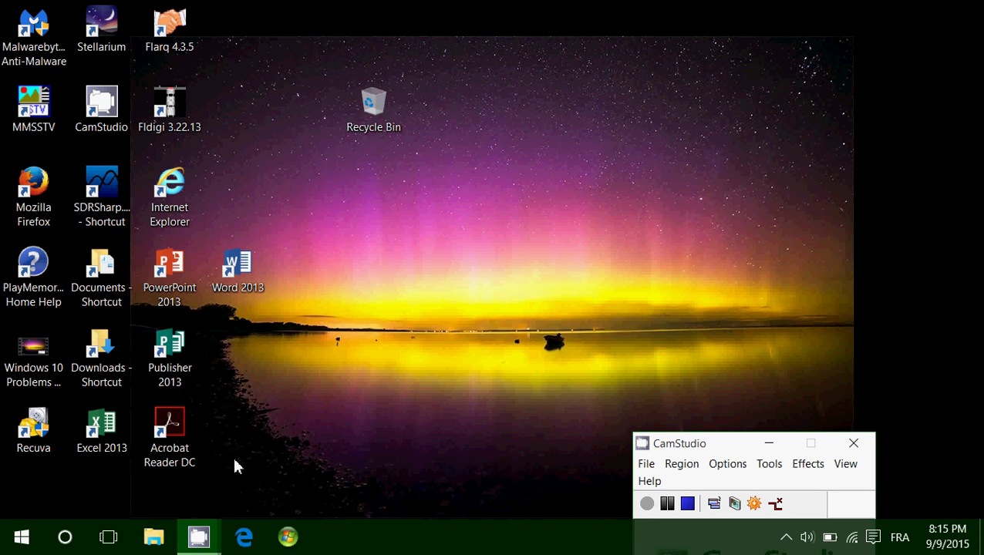
Open File Explorer to This PC, where the ESD-ISO (F:) drive is listed.
left_click(165, 538)
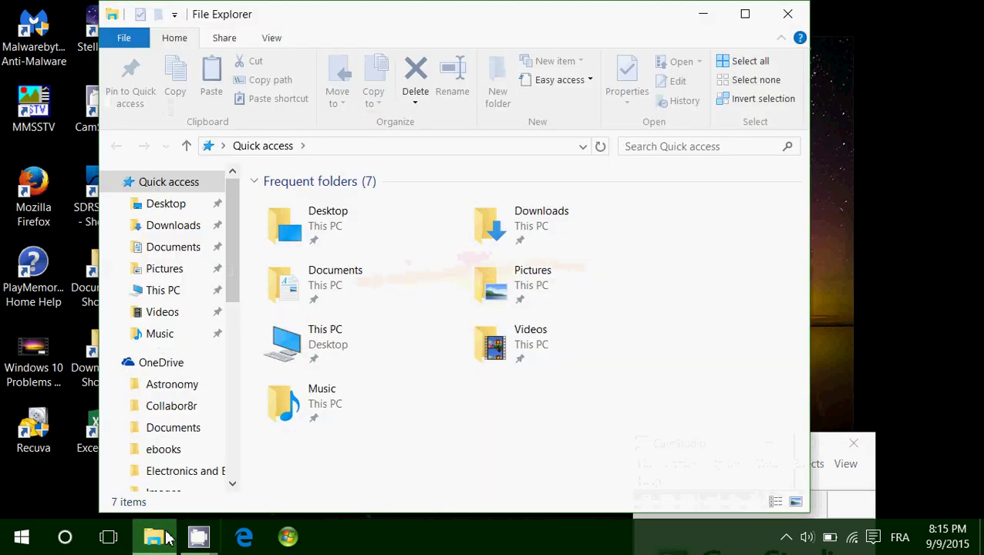
scroll(236, 417, "down", 5)
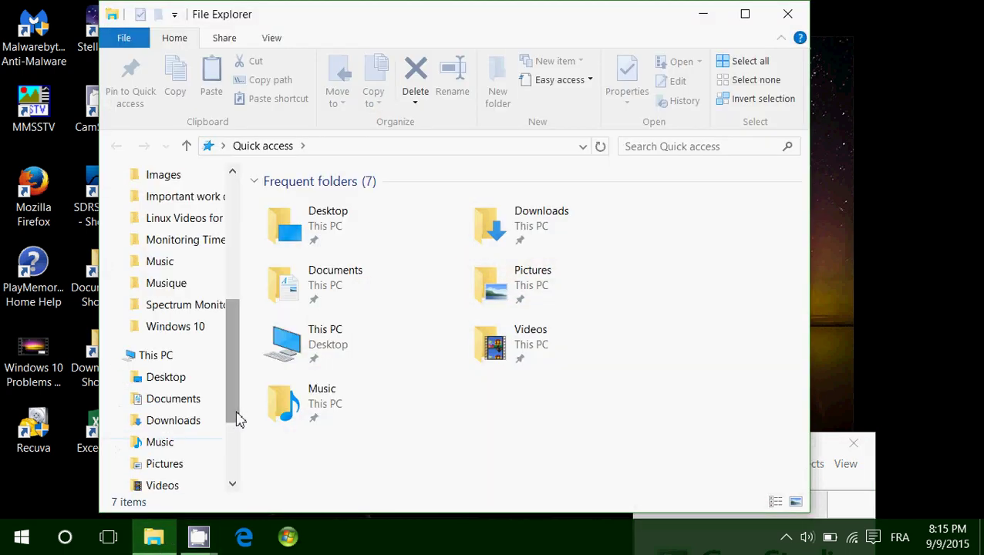
left_click(170, 359)
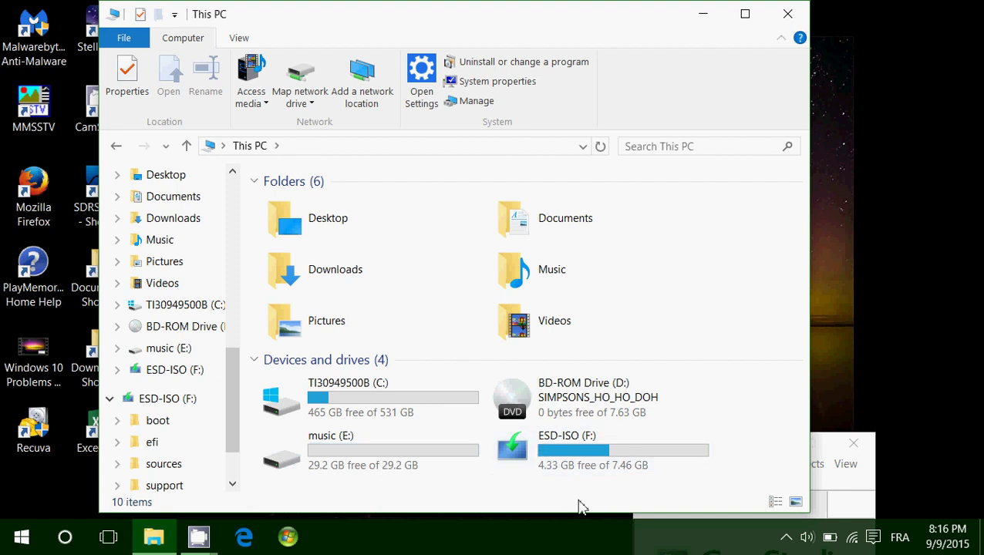
Eject USB DISK 2.0 through the Safely Remove Hardware tray icon.
left_click(787, 538)
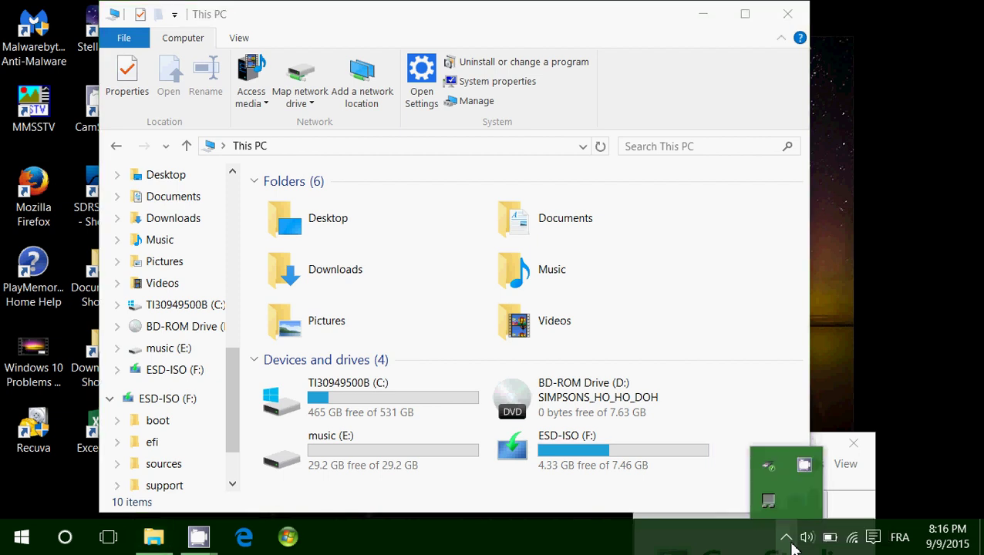
left_click(769, 499)
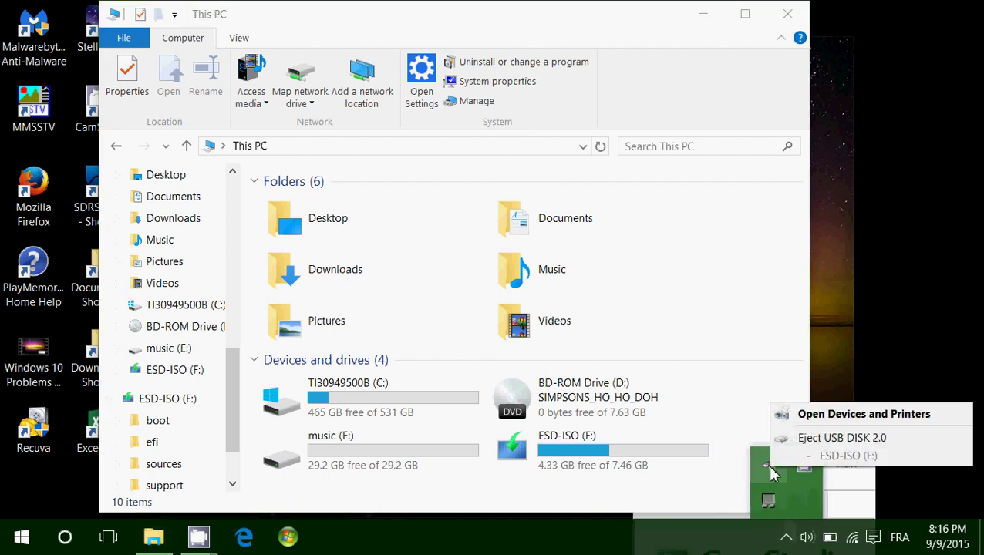
left_click(816, 438)
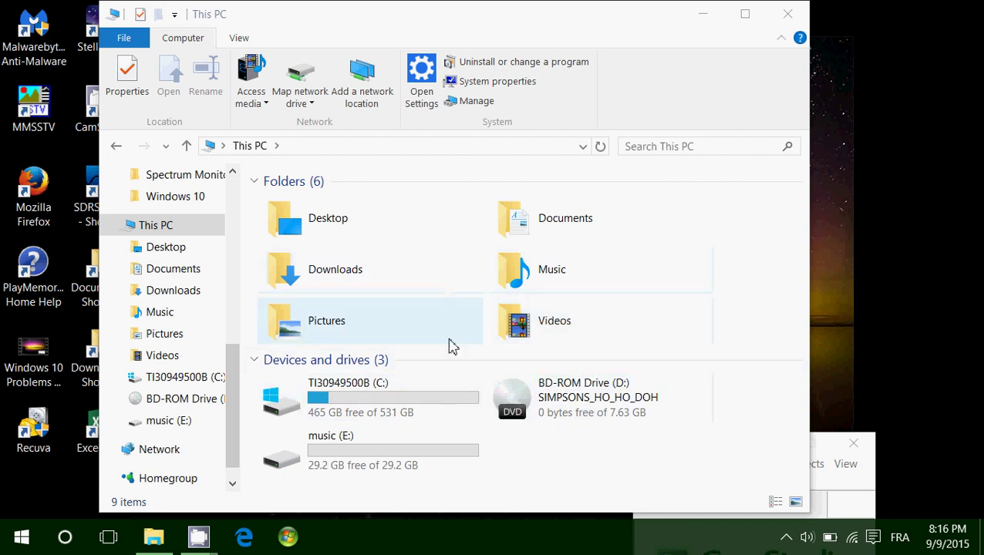
Close This PC, search Windows for 'autoplay', and bring up the Action Center.
left_click(788, 15)
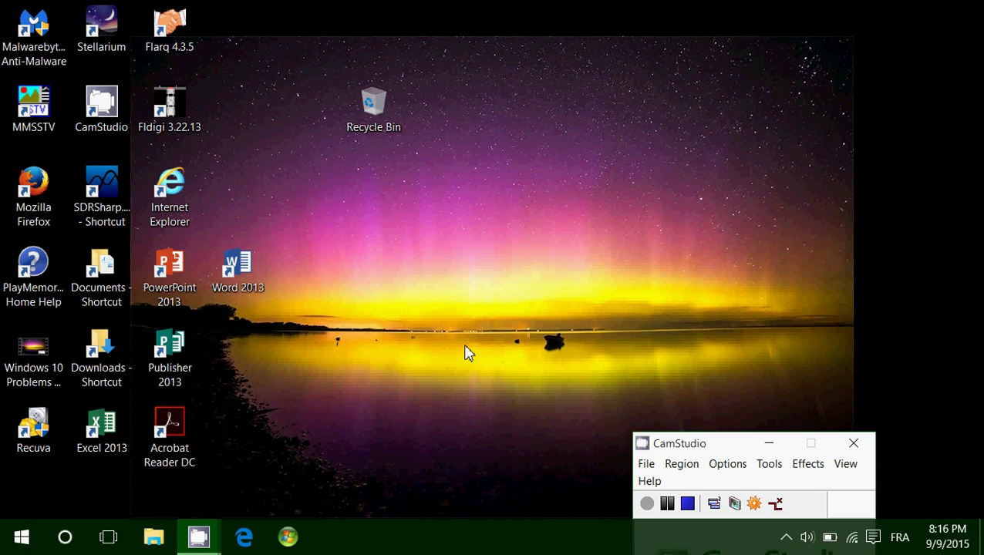
left_click(68, 544)
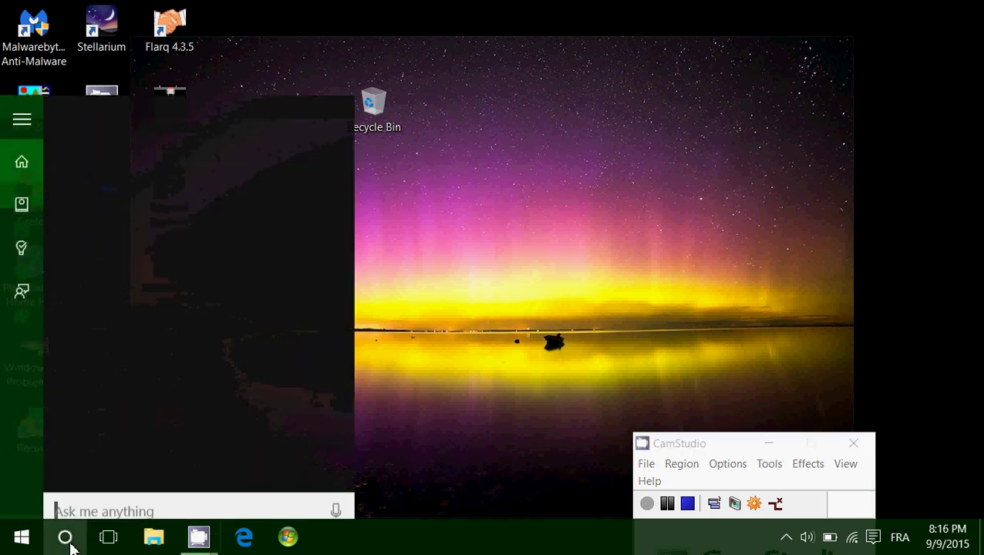
type("autoplay")
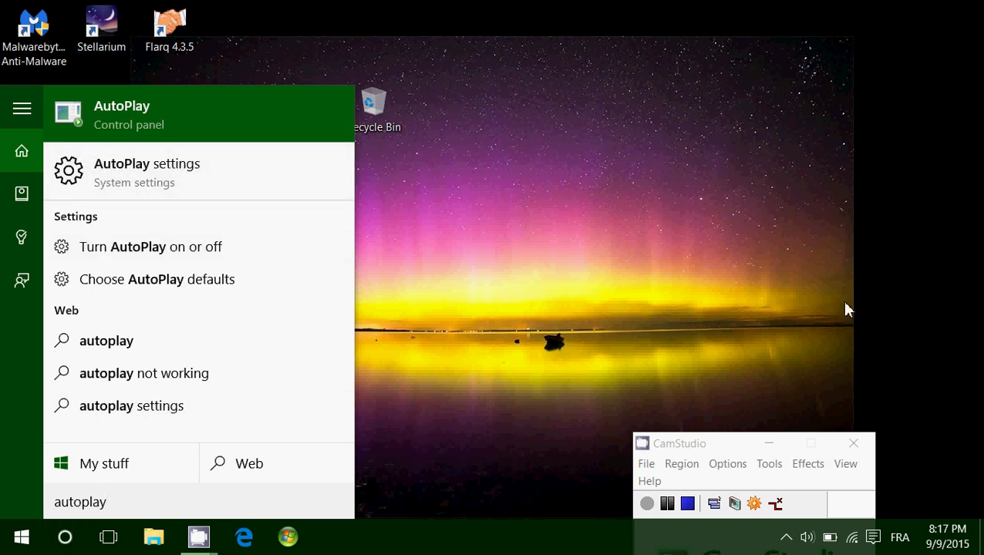
left_click(874, 538)
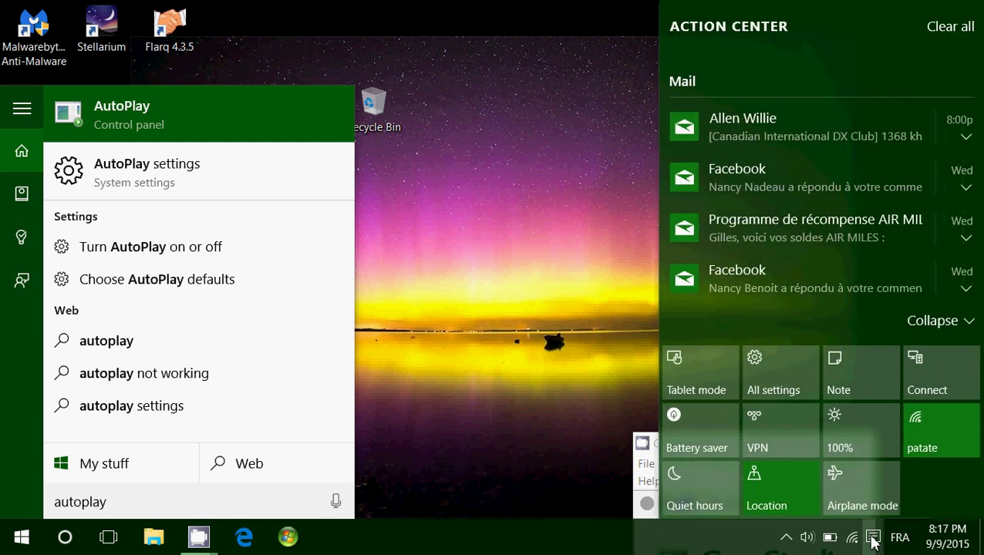
In Devices > AutoPlay, set Removable drive to Open folder to view files (File Explorer).
left_click(772, 374)
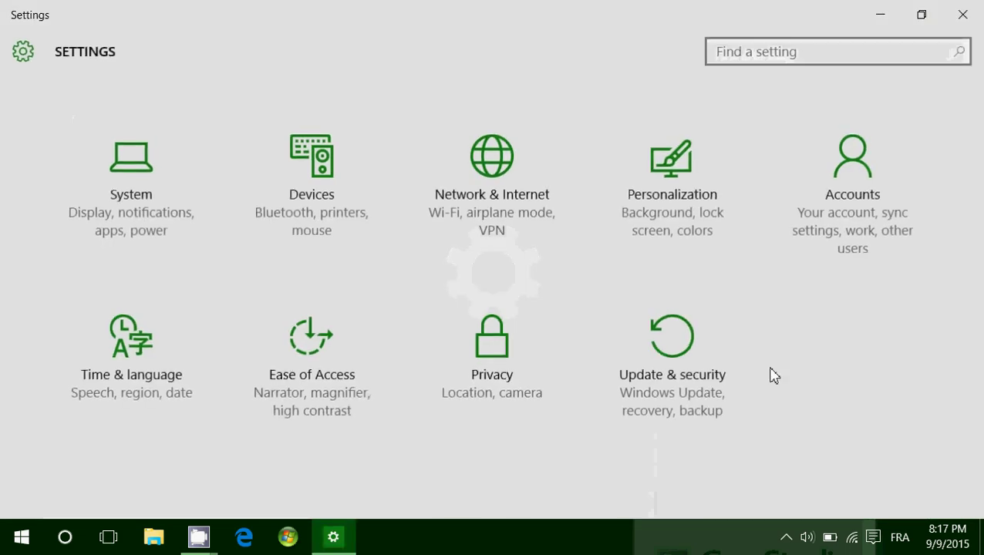
left_click(310, 193)
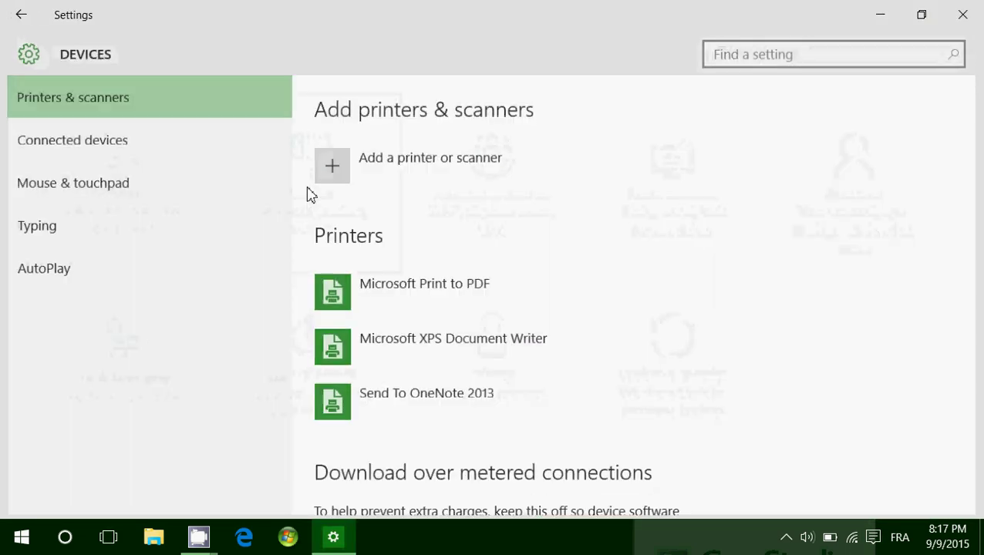
left_click(32, 270)
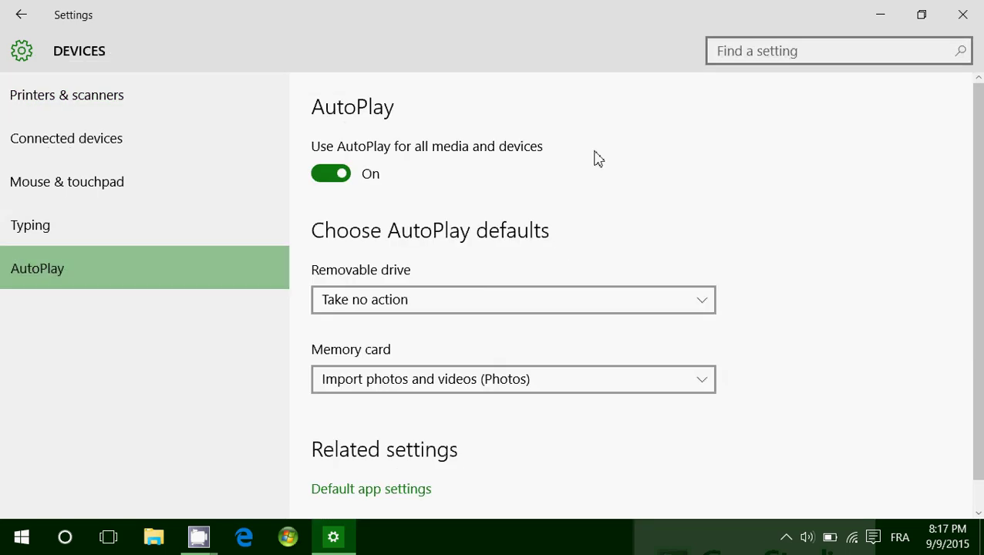
left_click(434, 302)
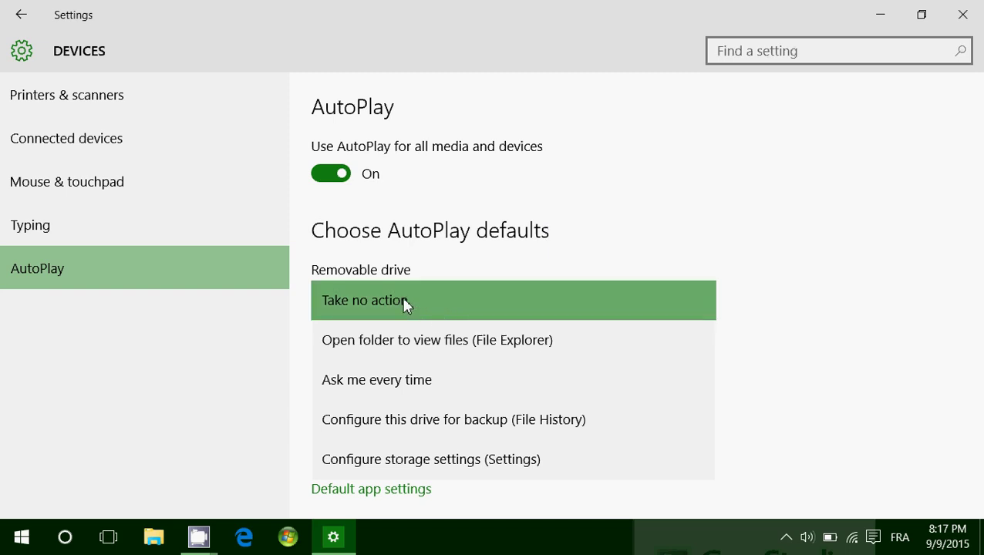
left_click(409, 348)
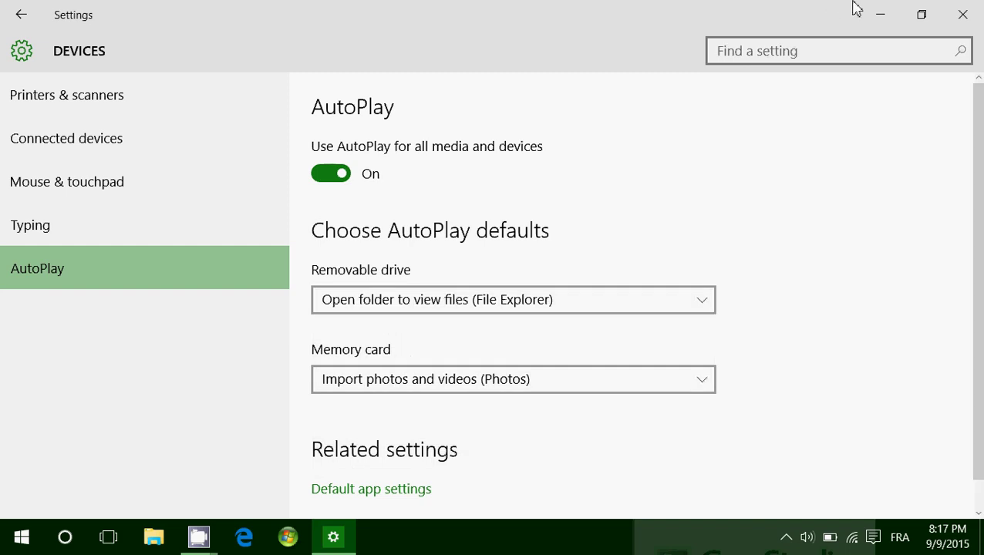
Close Settings and the ESD-ISO (F:) window, then safely eject USB DISK 2.0.
left_click(962, 13)
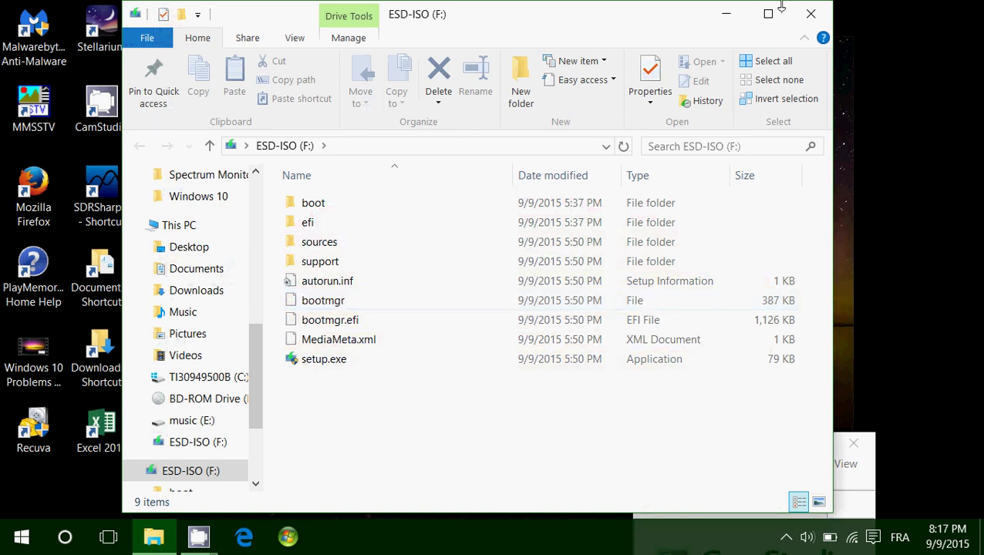
left_click(812, 17)
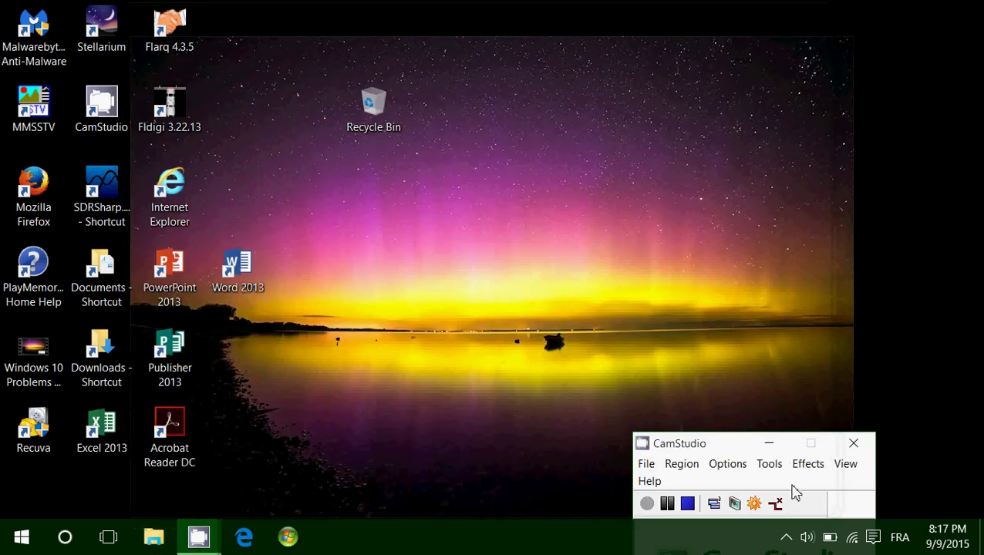
left_click(786, 539)
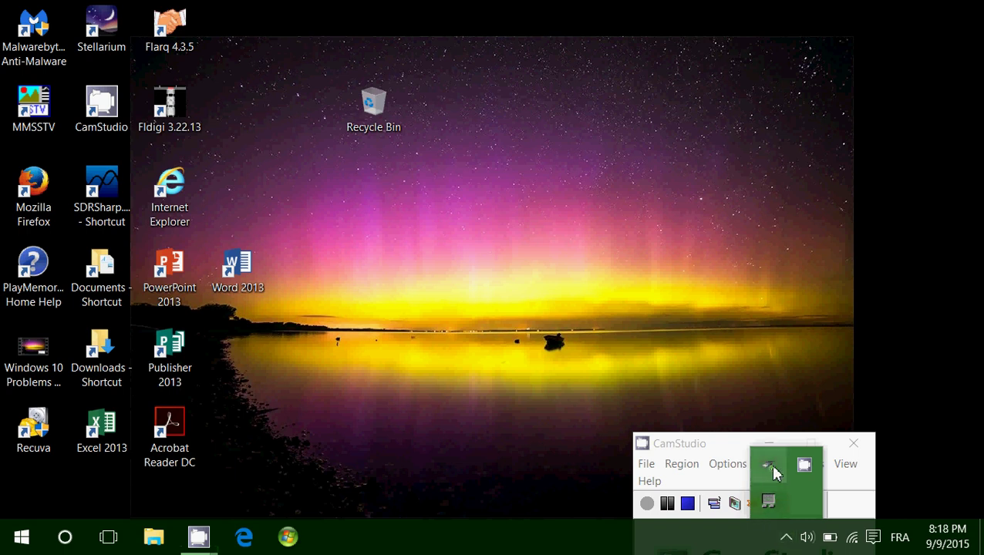
right_click(771, 469)
left_click(806, 431)
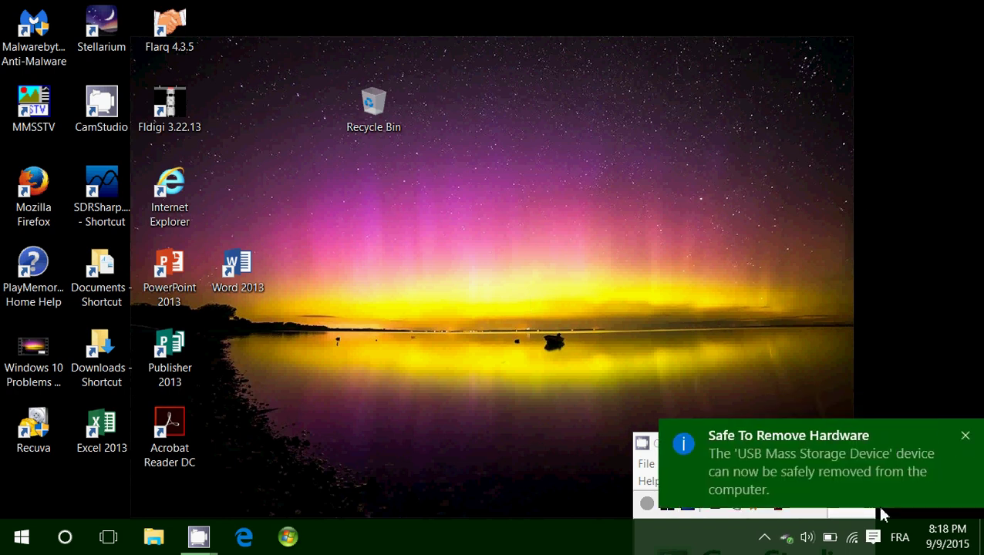
Reopen Devices > AutoPlay and leave Removable drive on Open folder to view files (File Explorer).
left_click(873, 538)
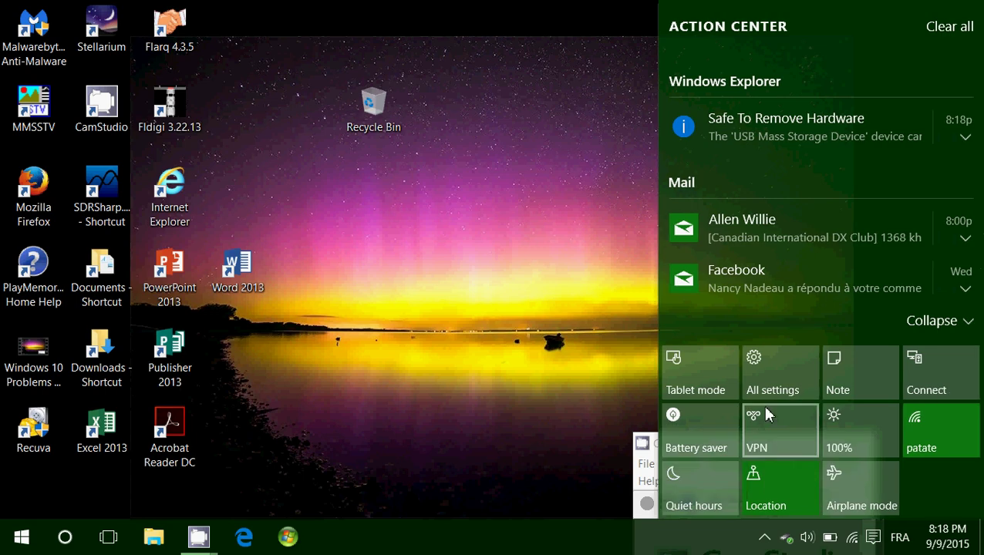
left_click(772, 371)
left_click(312, 187)
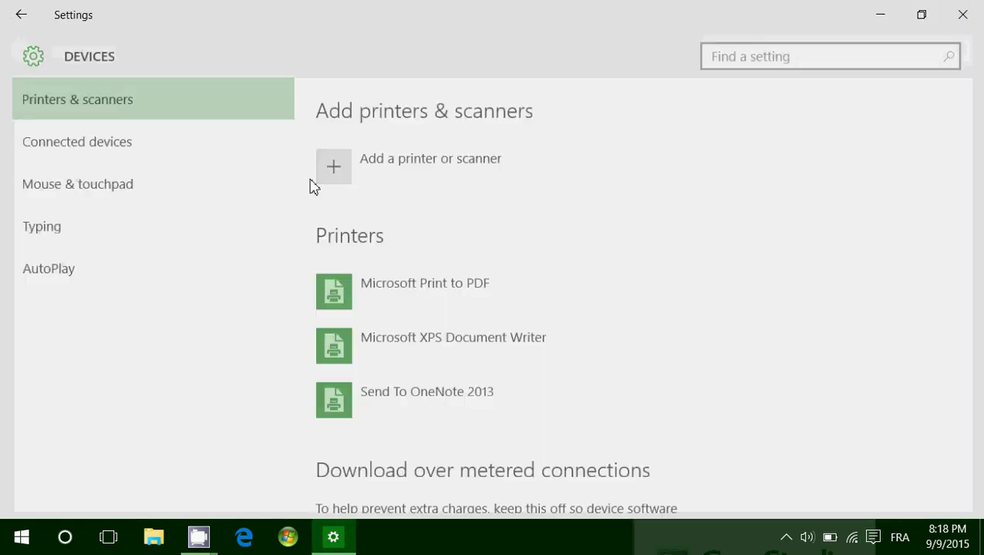
left_click(56, 279)
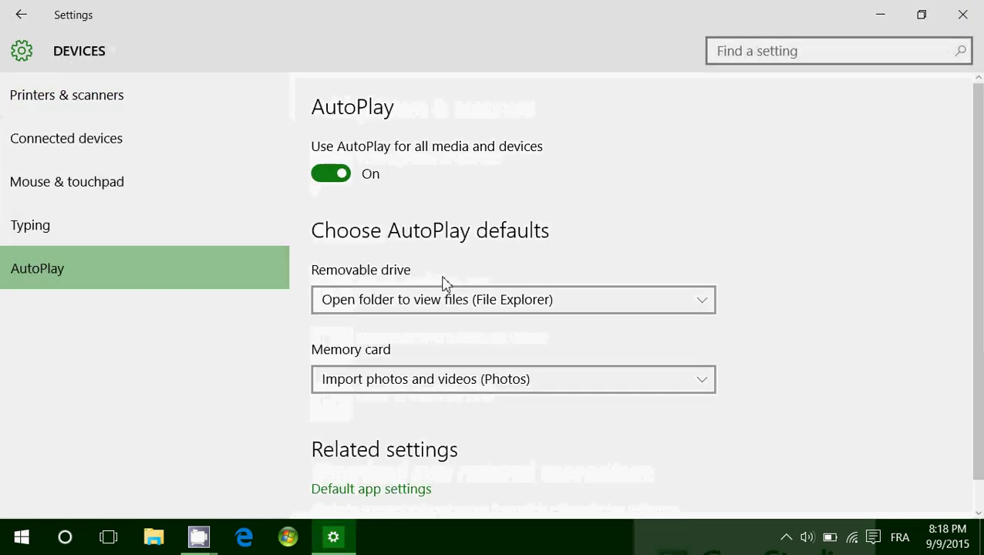
left_click(536, 309)
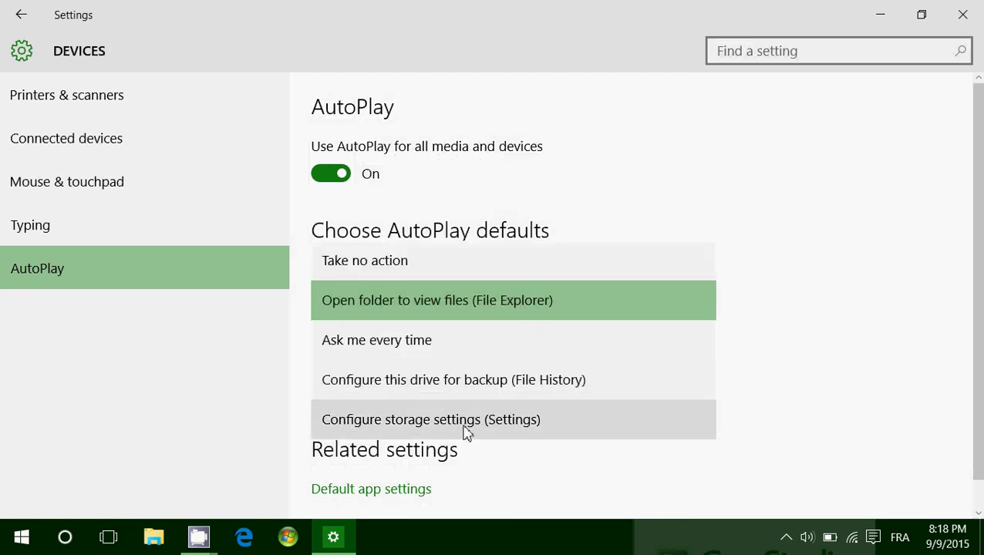
left_click(378, 496)
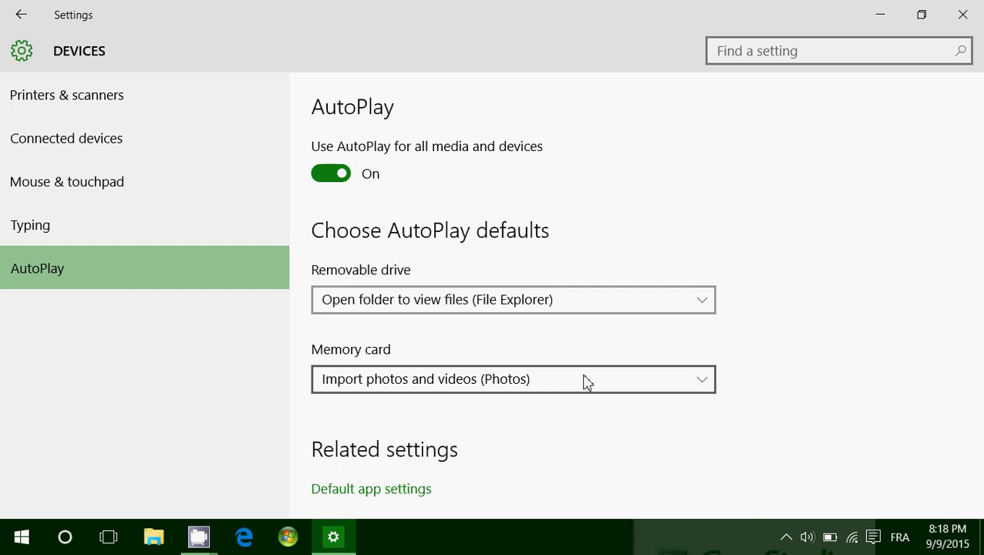
left_click(584, 381)
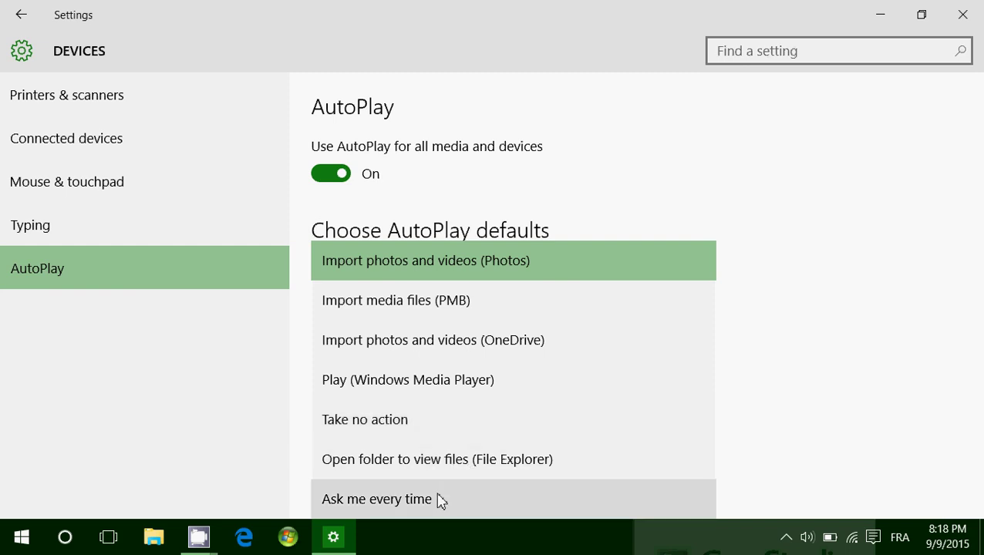
left_click(914, 305)
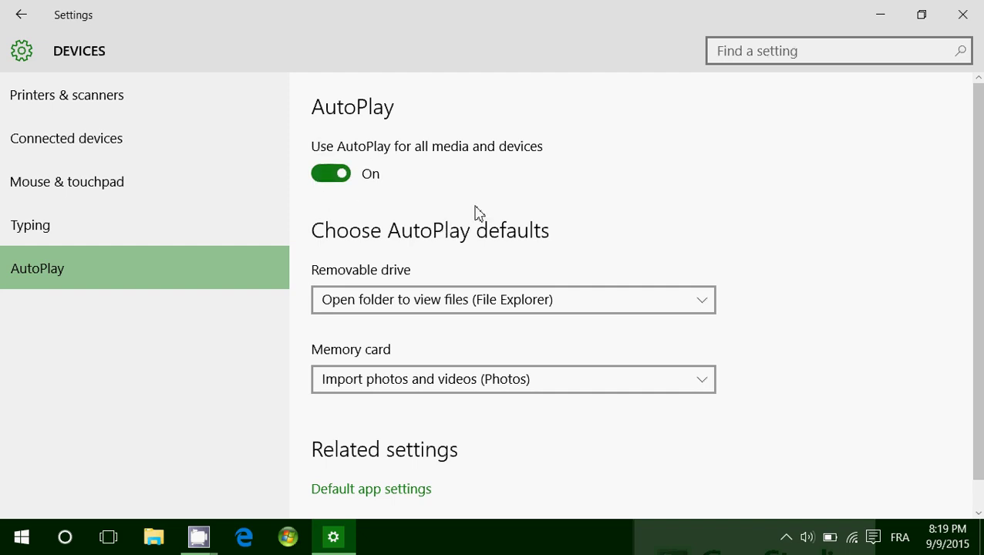
Confirm Memory card shows Ask me every time, then return to the CamStudio window.
scroll(699, 376, "down", 1)
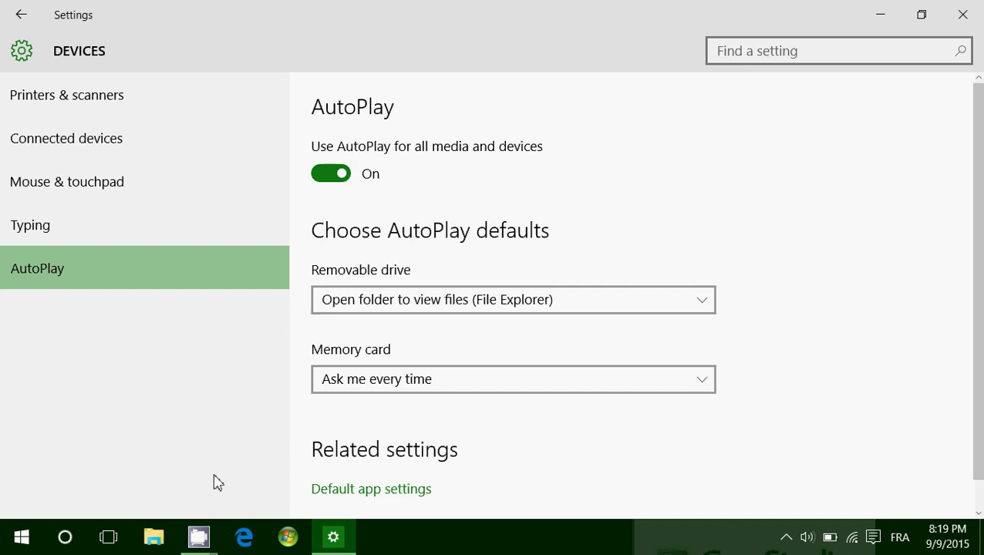
mouse_move(195, 543)
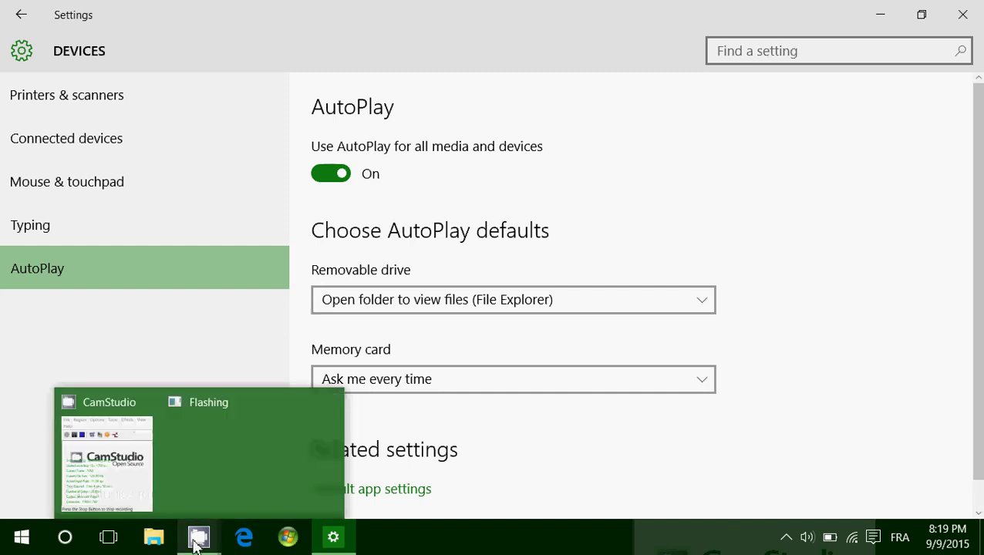
left_click(147, 487)
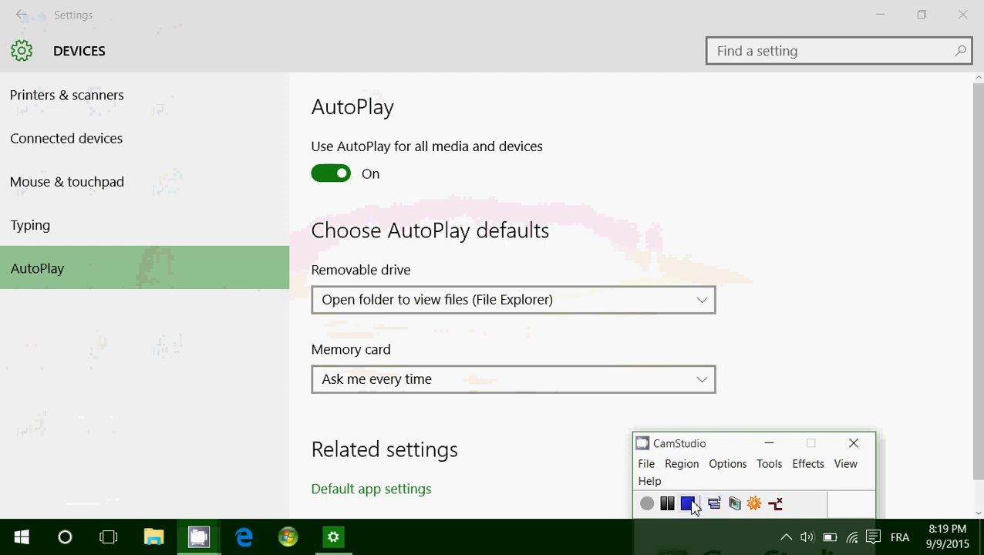